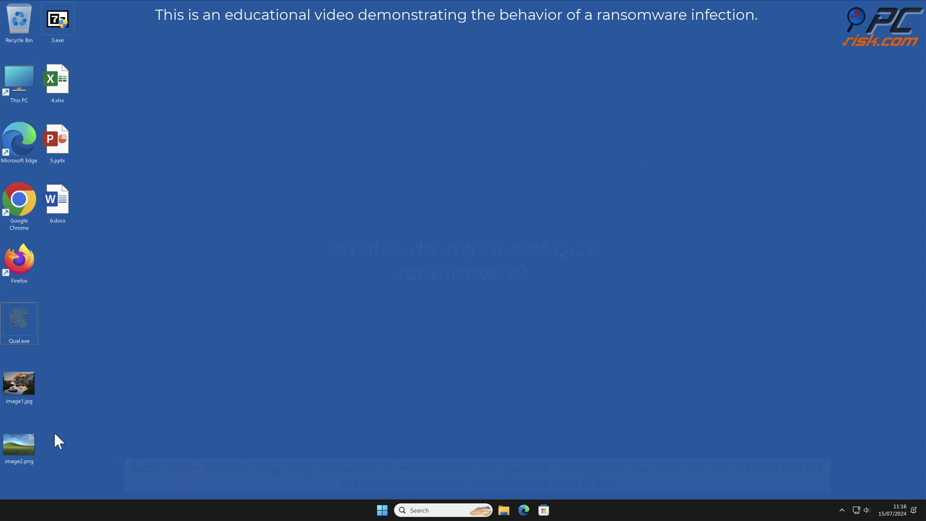
View image2.png in the photo viewer, then close the viewer.
{"action": "double_click", "coordinate": [25, 441]}
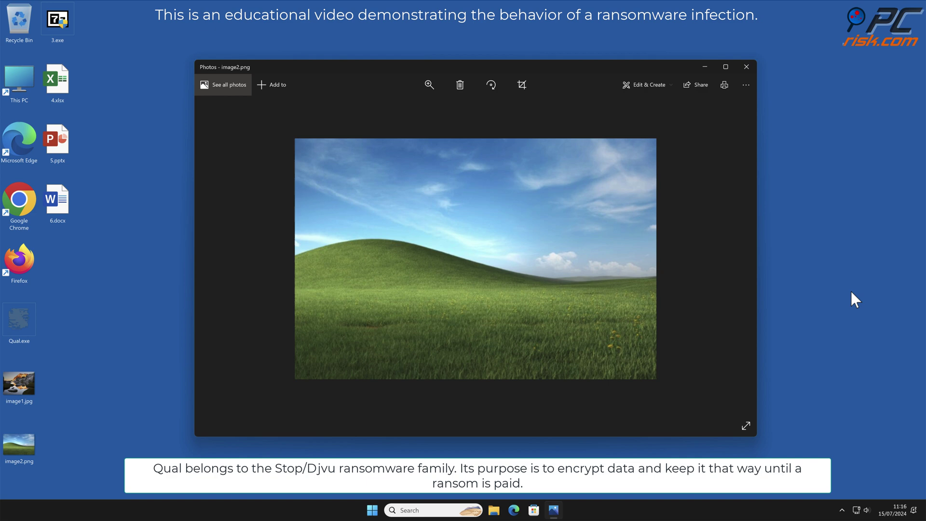
{"action": "left_click", "coordinate": [857, 260]}
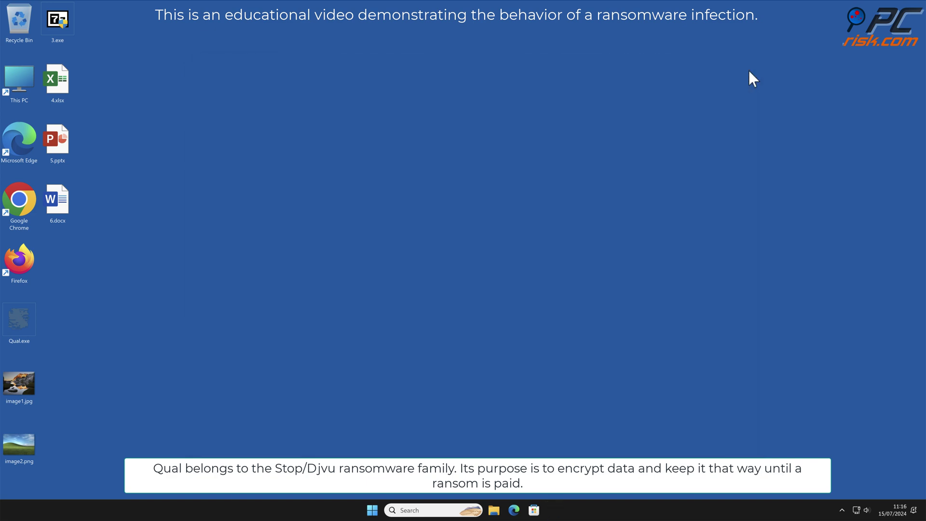
{"action": "left_click", "coordinate": [747, 67]}
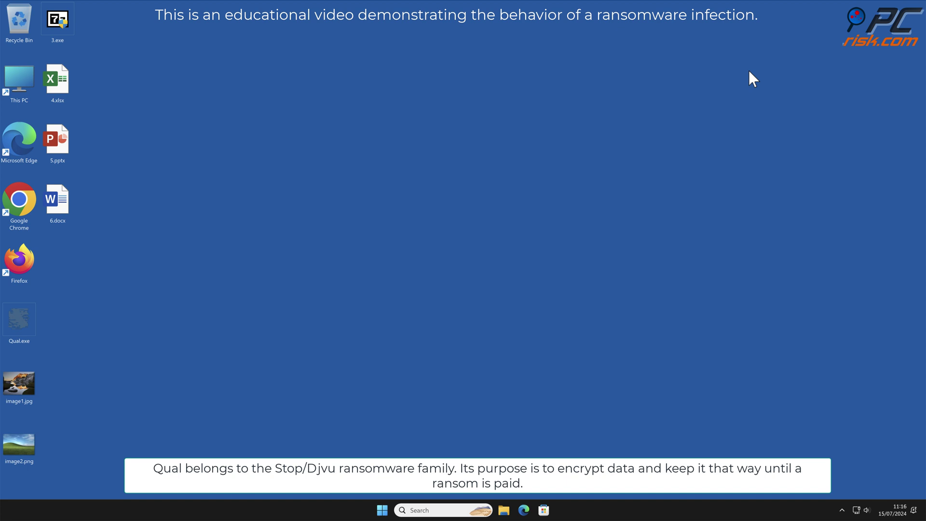
Run Qual.exe as administrator, approving the UAC prompt so the files get encrypted.
{"action": "right_click", "coordinate": [23, 322]}
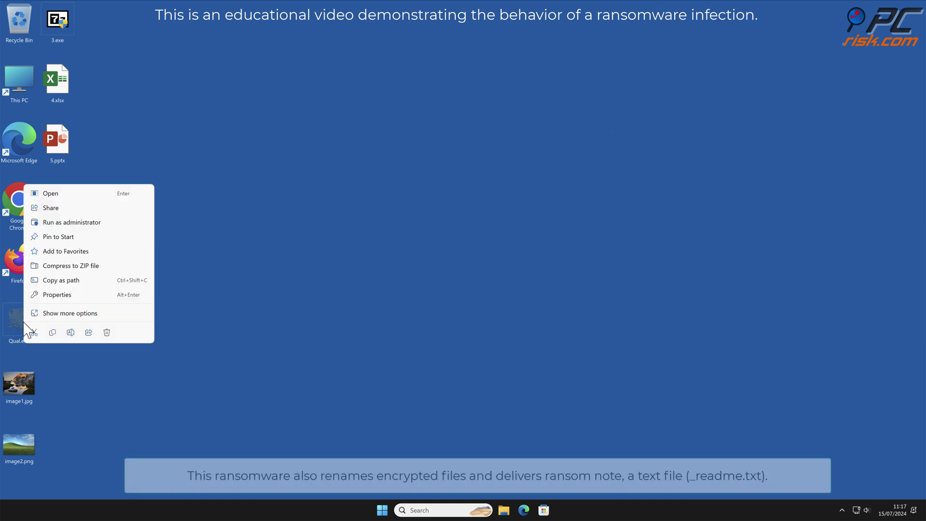
{"action": "left_click", "coordinate": [95, 222]}
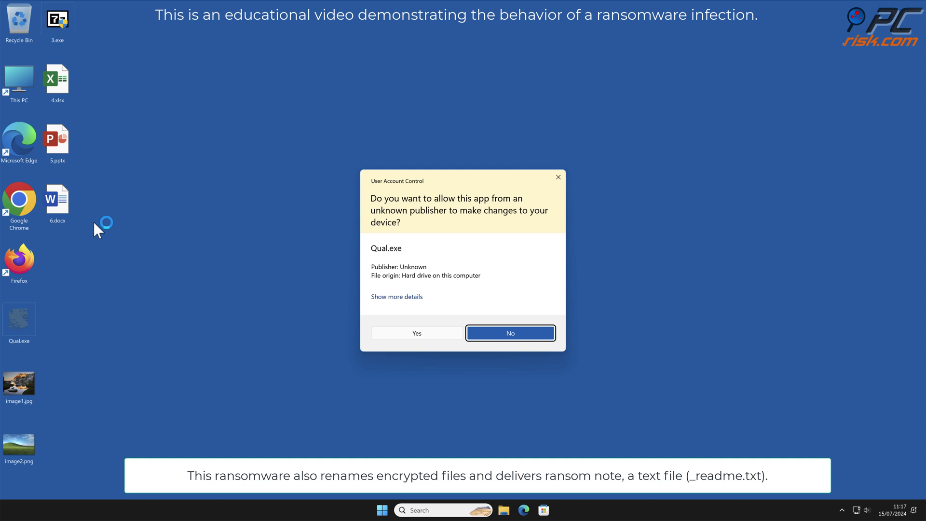
{"action": "left_click", "coordinate": [424, 333]}
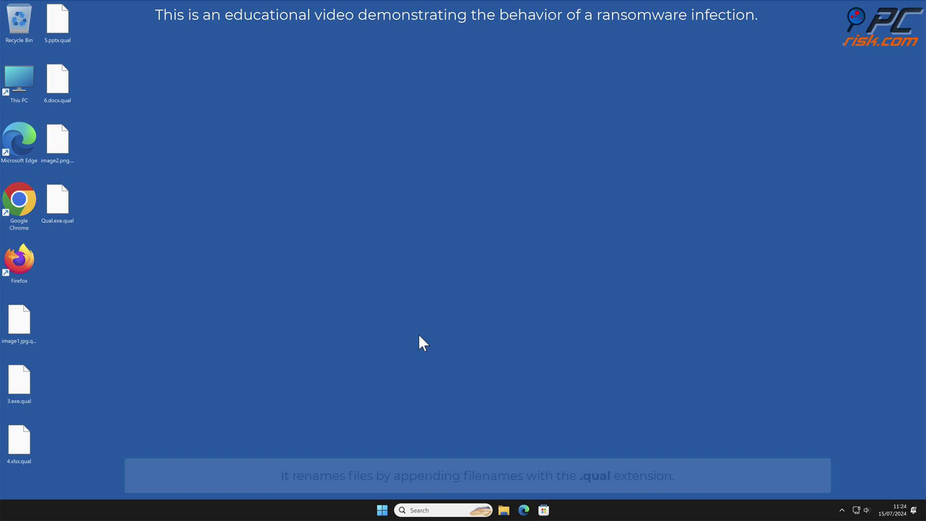
Try opening the encrypted image2.png.qual, dismiss the app-picker prompt, and clear the selection.
{"action": "double_click", "coordinate": [67, 157]}
{"action": "key", "text": "Escape"}
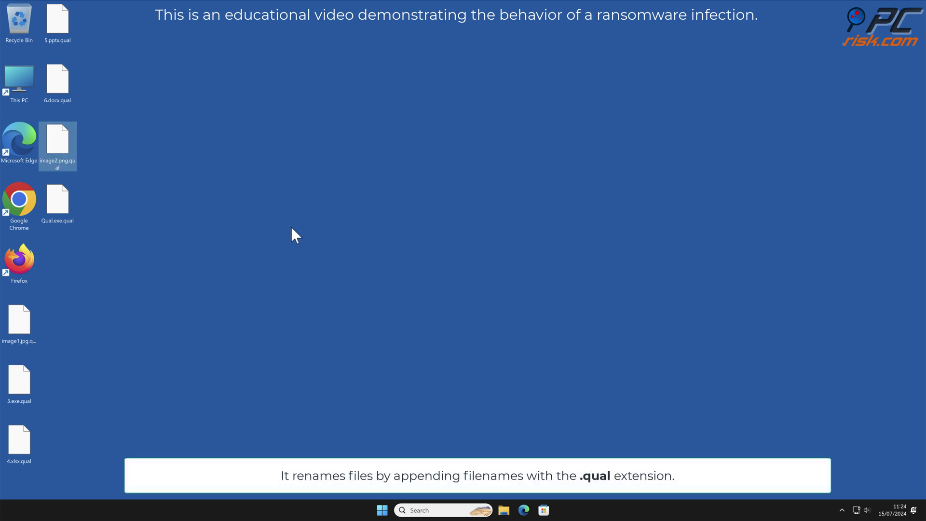
{"action": "left_click", "coordinate": [296, 235]}
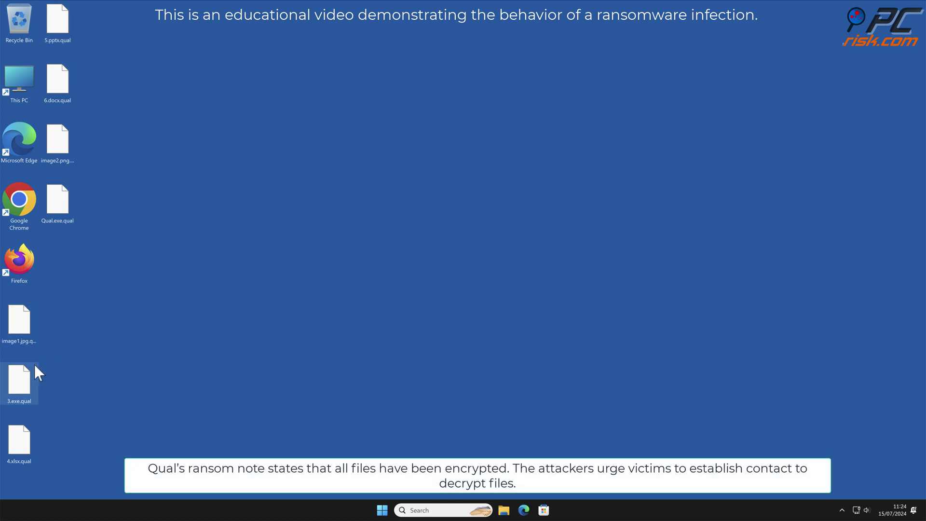
{"action": "left_click", "coordinate": [68, 160]}
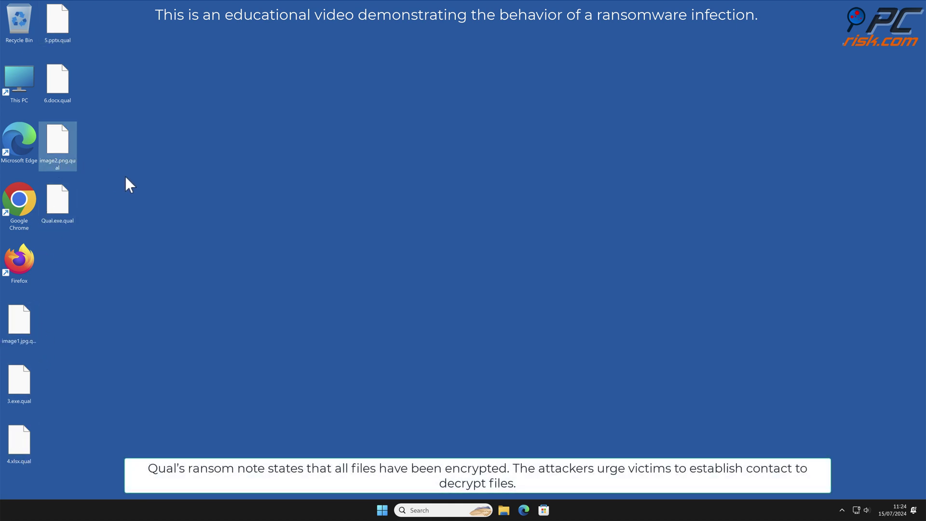
{"action": "left_click", "coordinate": [127, 177]}
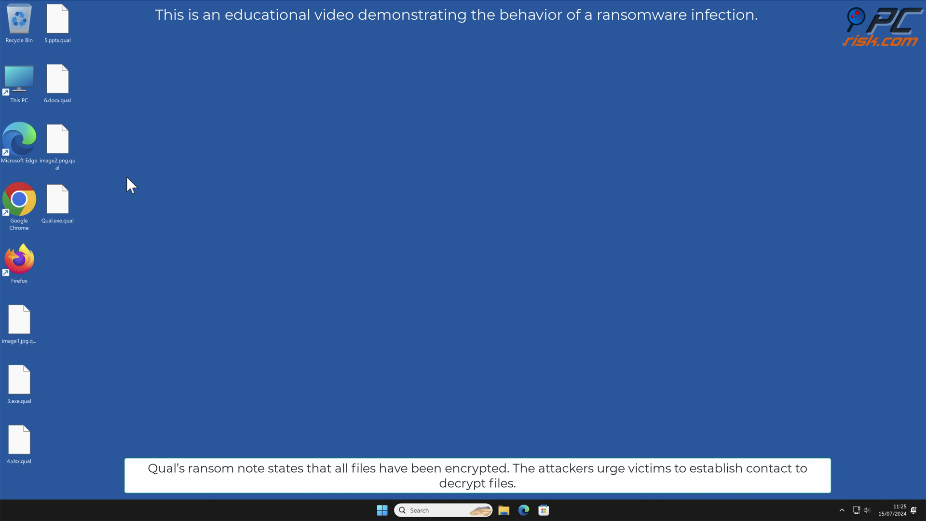
Browse to C:\Users\user in File Explorer and select the _readme.txt ransom note.
{"action": "left_click", "coordinate": [512, 511]}
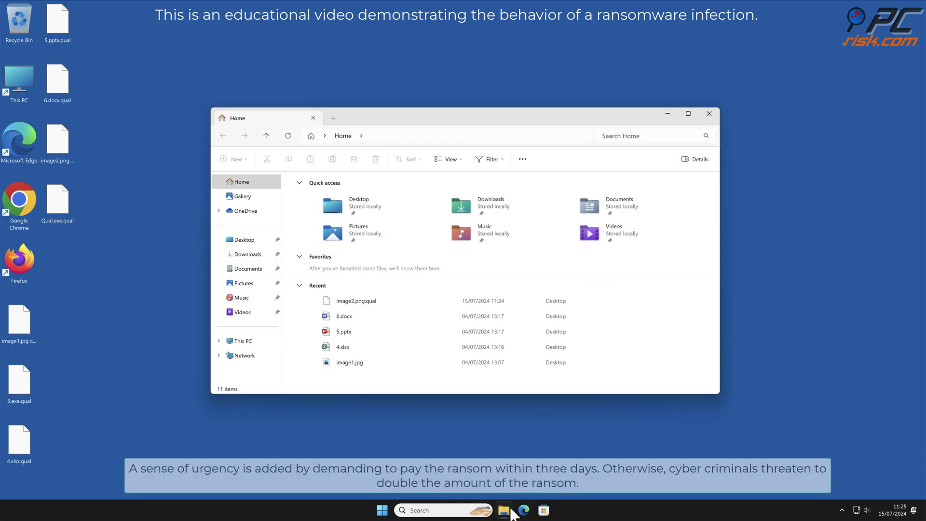
{"action": "left_click", "coordinate": [247, 343]}
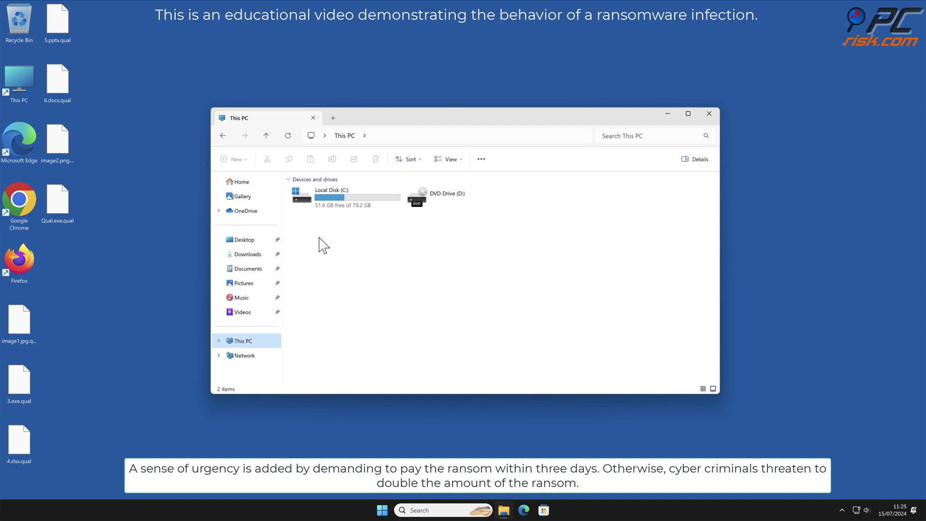
{"action": "double_click", "coordinate": [341, 205]}
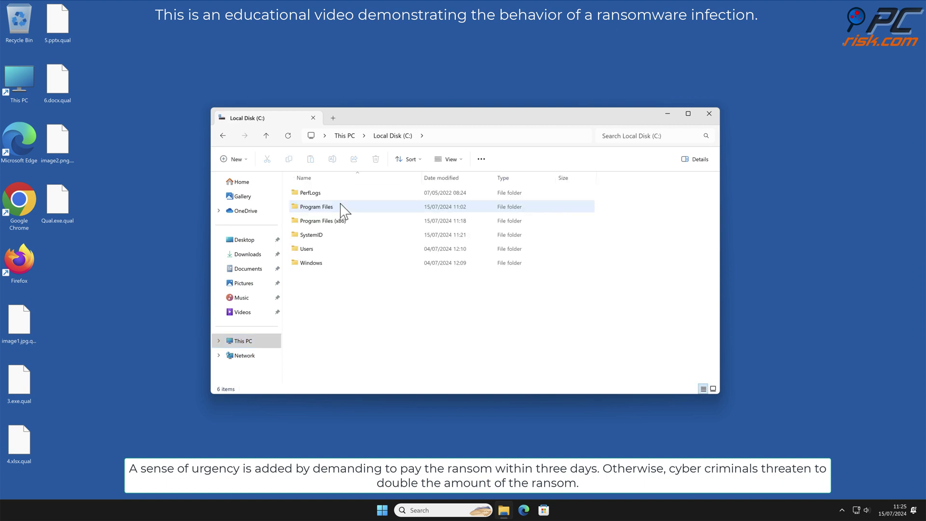
{"action": "double_click", "coordinate": [321, 249]}
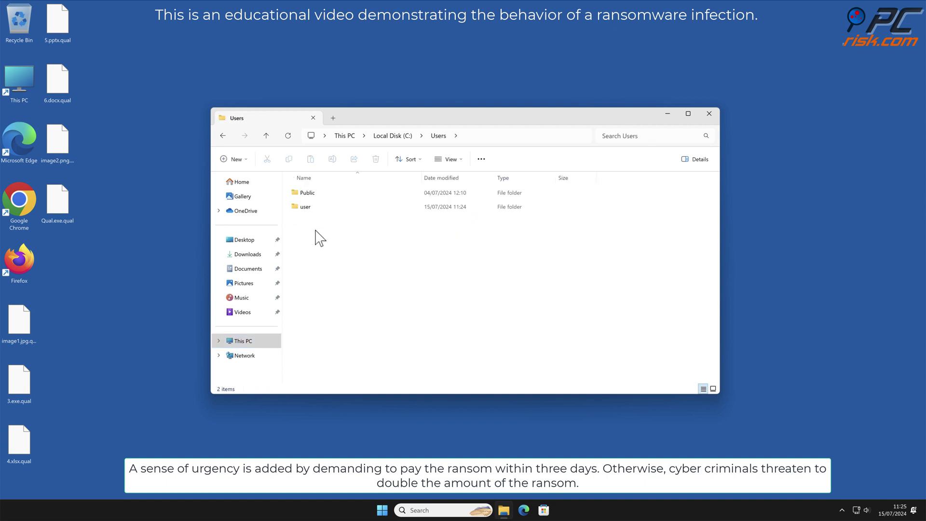
{"action": "double_click", "coordinate": [311, 209]}
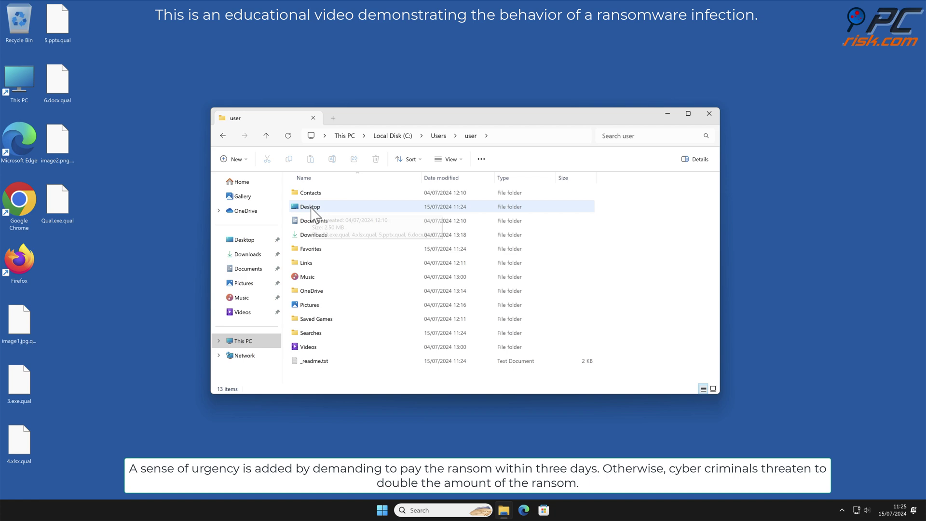
{"action": "left_click", "coordinate": [327, 366]}
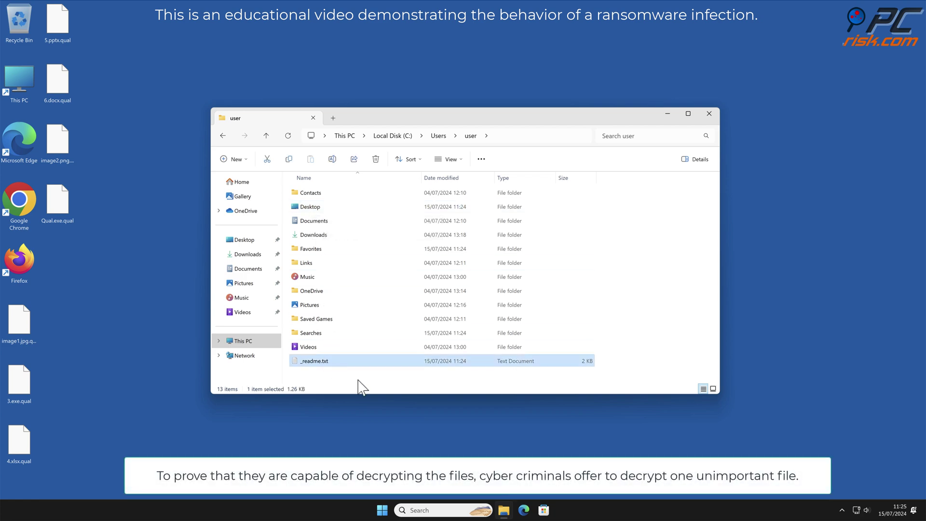
{"action": "double_click", "coordinate": [320, 363]}
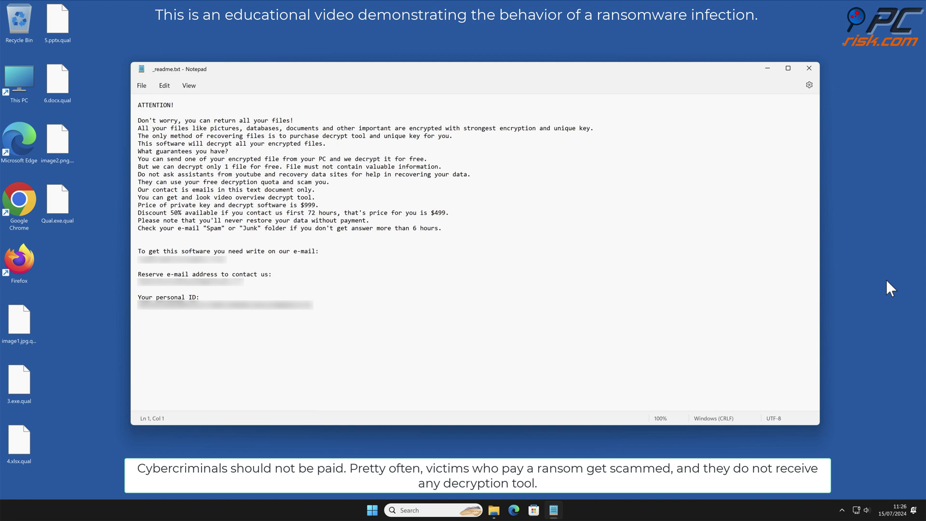
{"action": "left_click", "coordinate": [809, 69]}
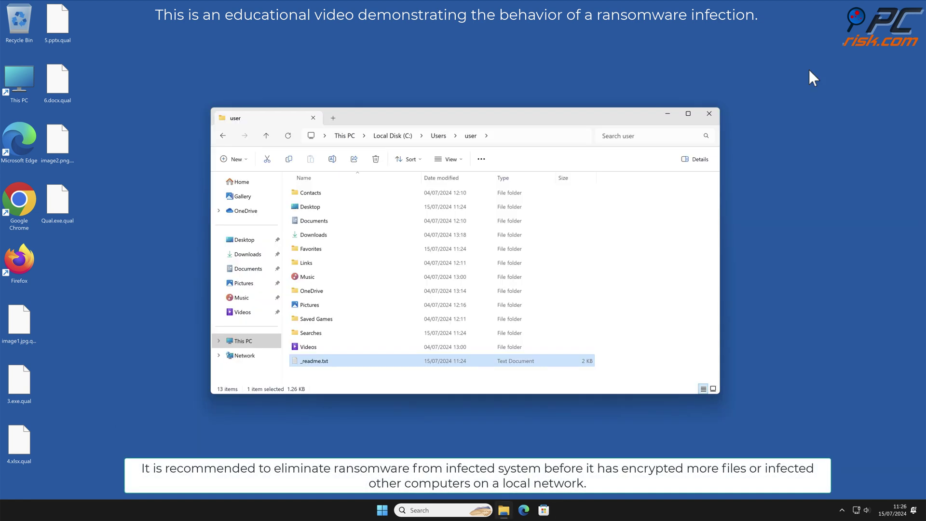
{"action": "left_click", "coordinate": [709, 114]}
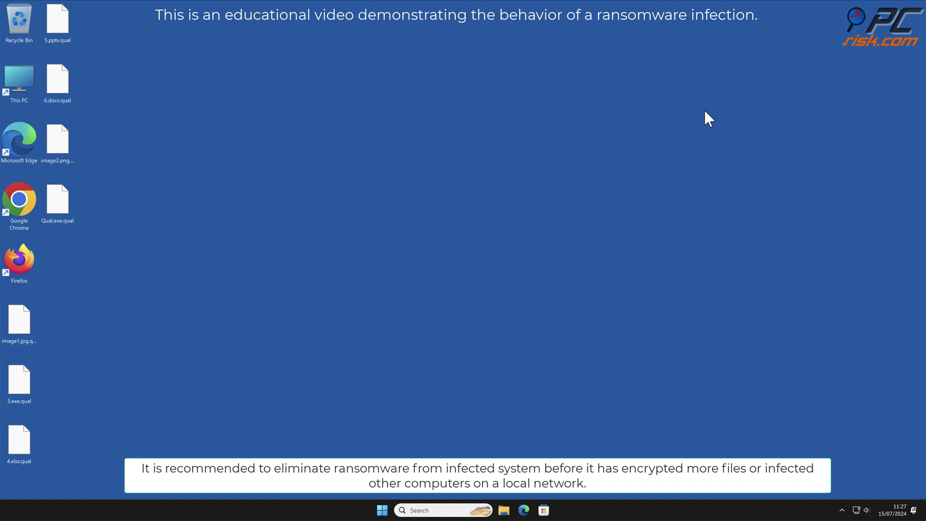
{"action": "double_click", "coordinate": [21, 203]}
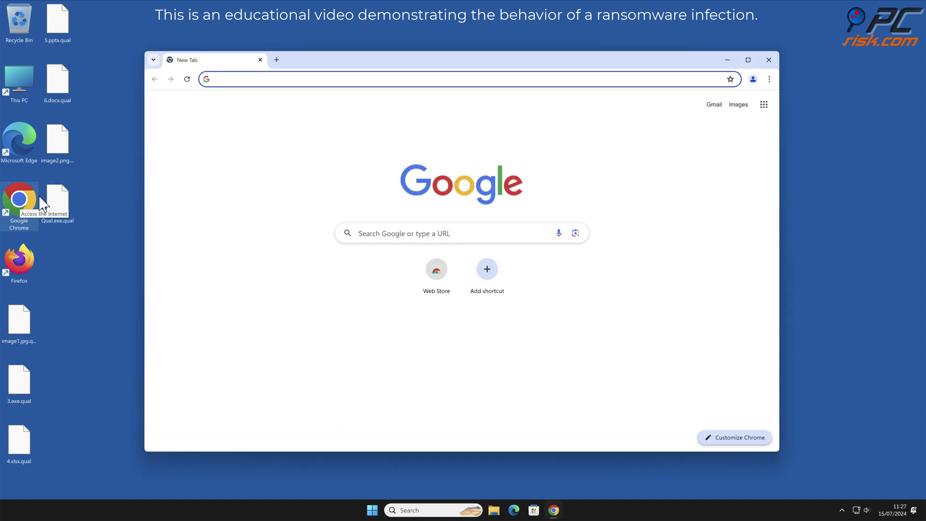
{"action": "type", "text": "www.co"}
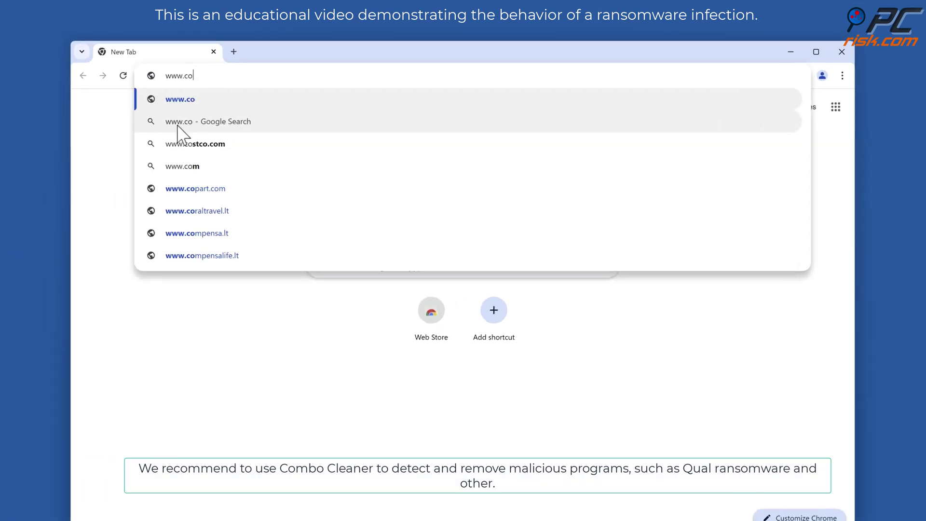
{"action": "type", "text": "mbocleaner.com"}
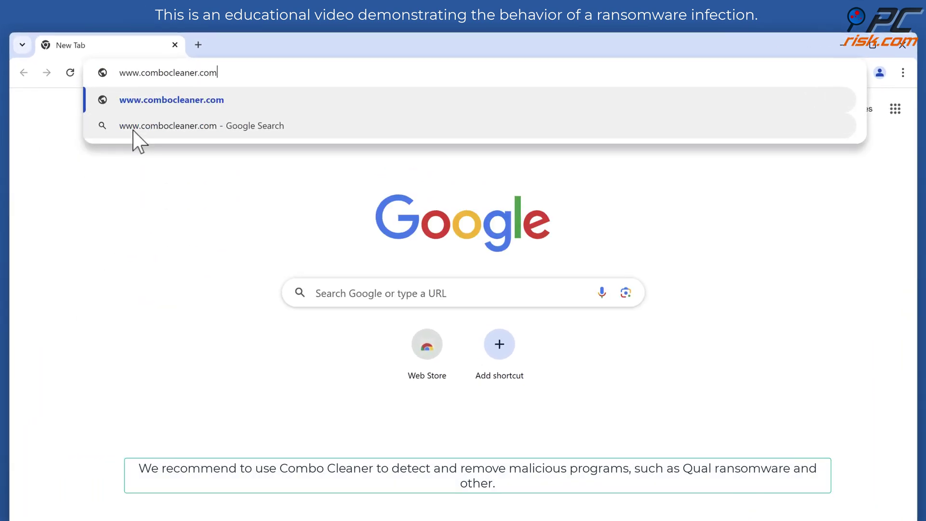
{"action": "key", "text": "Return"}
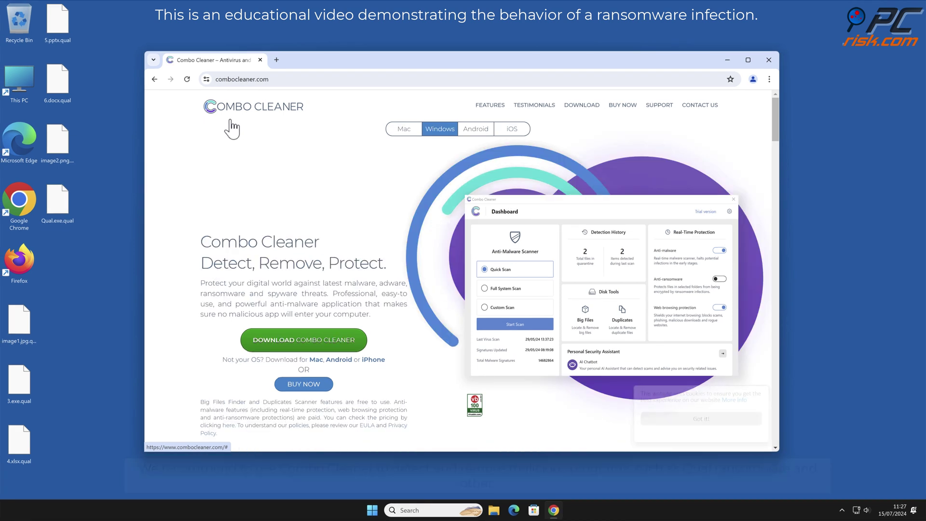
Download CCSetup.exe, approve UAC, and install Combo Cleaner through the InstallShield wizard with default options.
{"action": "left_click", "coordinate": [351, 345]}
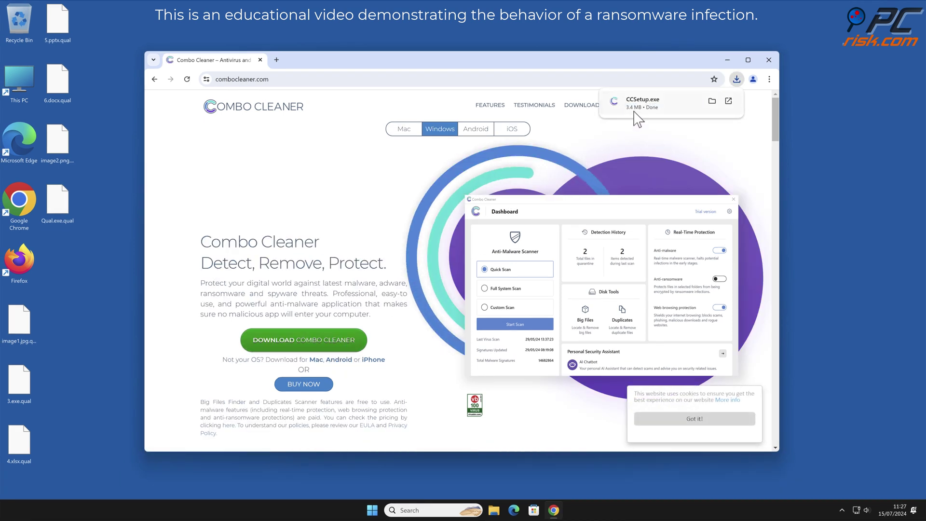
{"action": "left_click", "coordinate": [635, 114]}
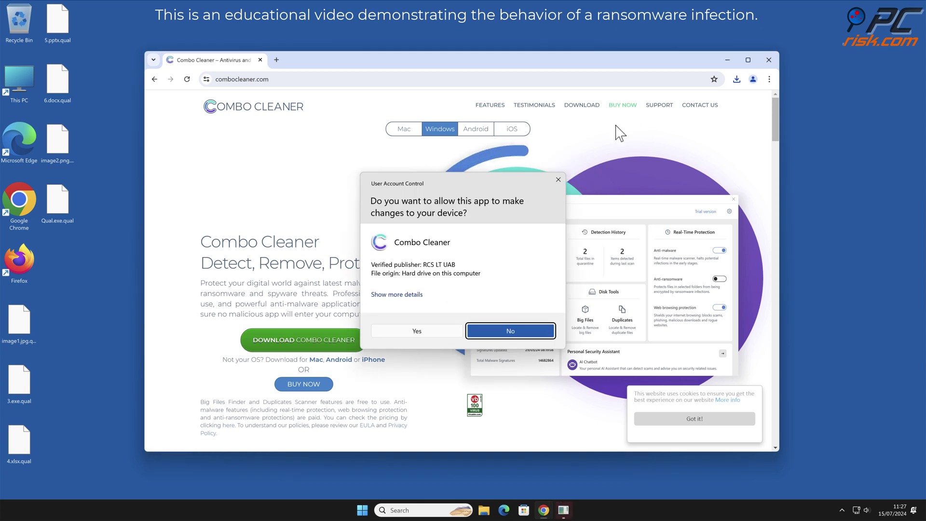
{"action": "left_click", "coordinate": [424, 332]}
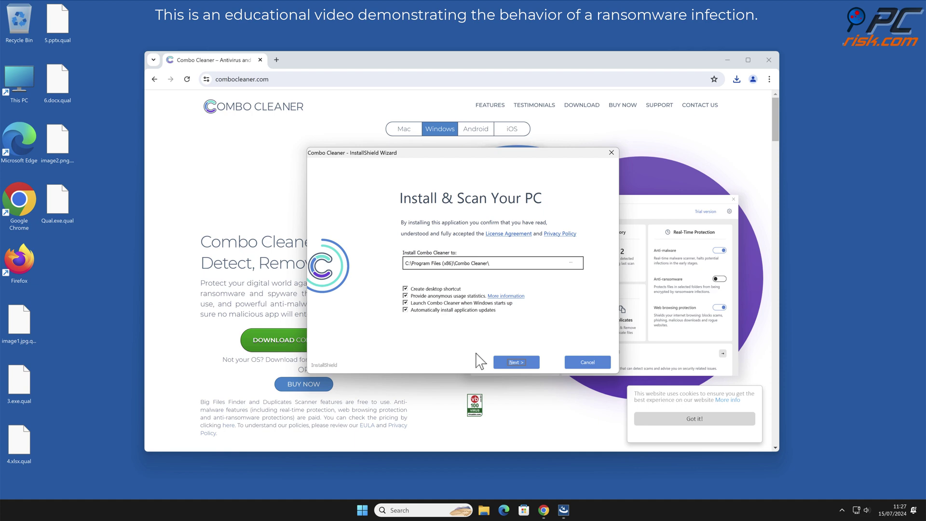
{"action": "left_click", "coordinate": [520, 362]}
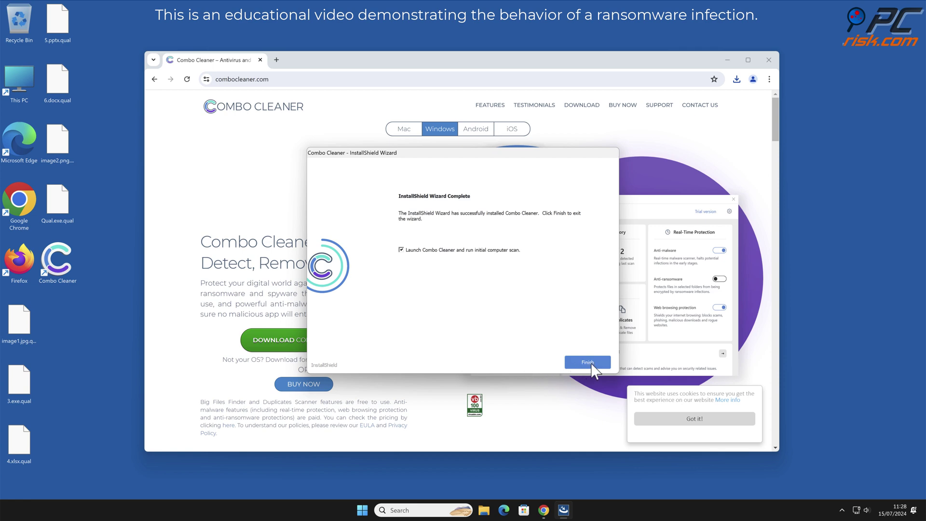
{"action": "left_click", "coordinate": [590, 363]}
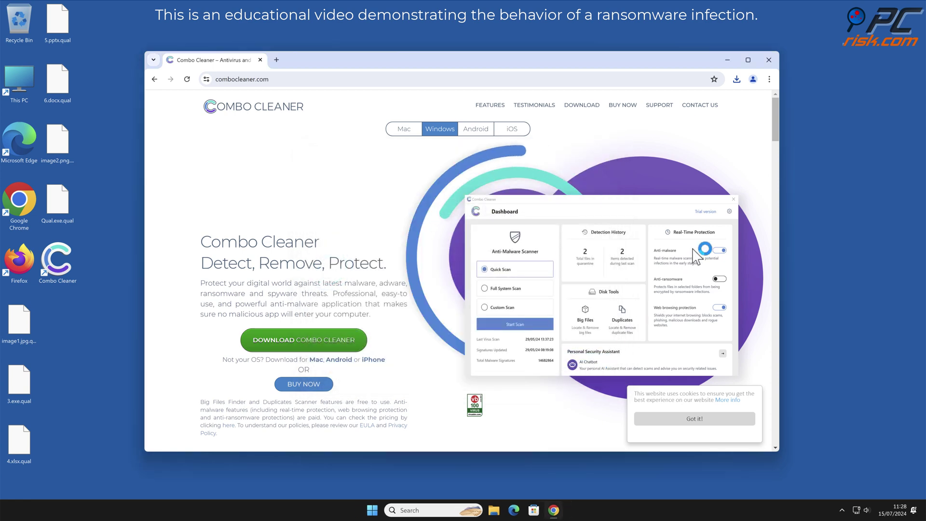
Close Chrome, activate the Combo Cleaner licence, and move the Qual.exe ransomware to quarantine.
{"action": "left_click", "coordinate": [769, 60]}
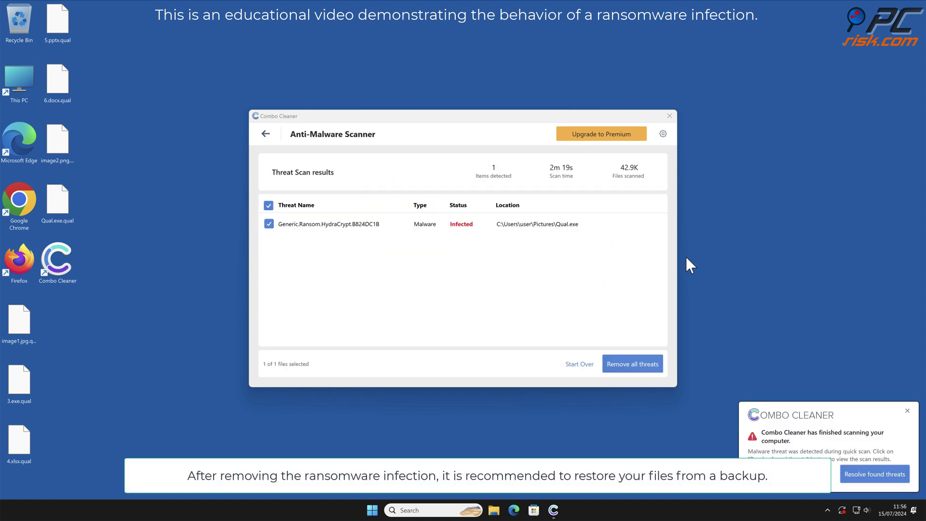
{"action": "left_click", "coordinate": [656, 366]}
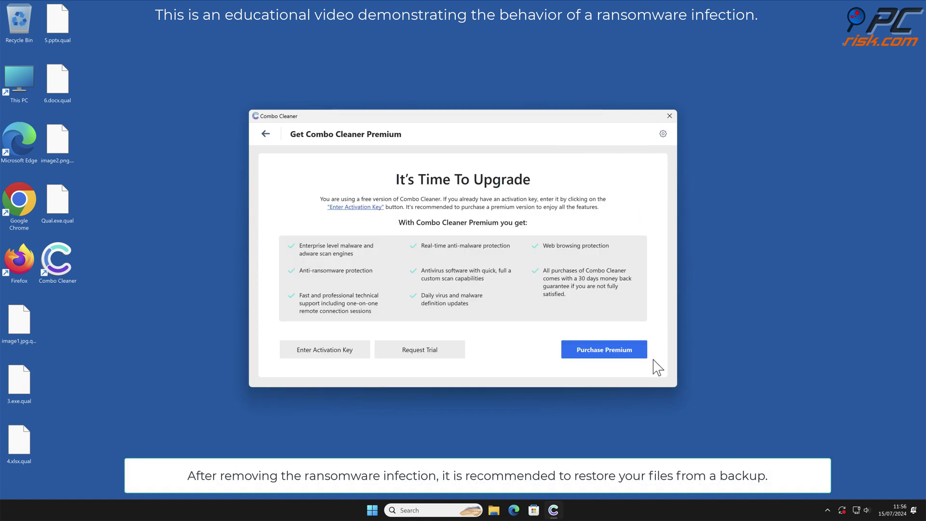
{"action": "left_click", "coordinate": [351, 351]}
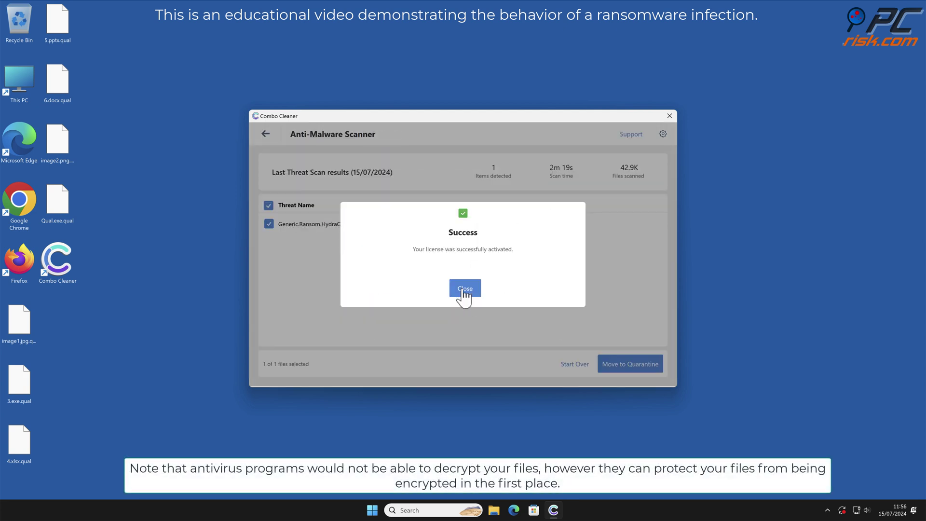
{"action": "left_click", "coordinate": [463, 289]}
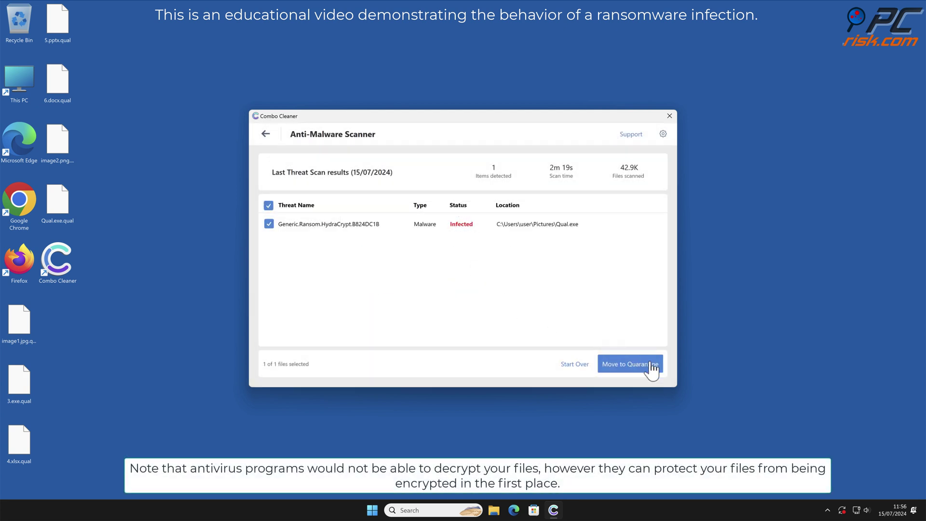
{"action": "left_click", "coordinate": [654, 367]}
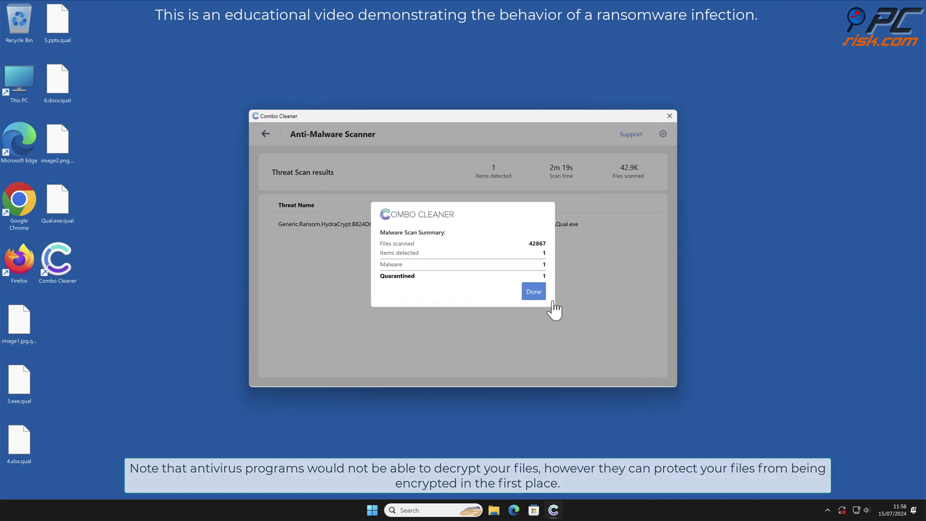
{"action": "left_click", "coordinate": [534, 291]}
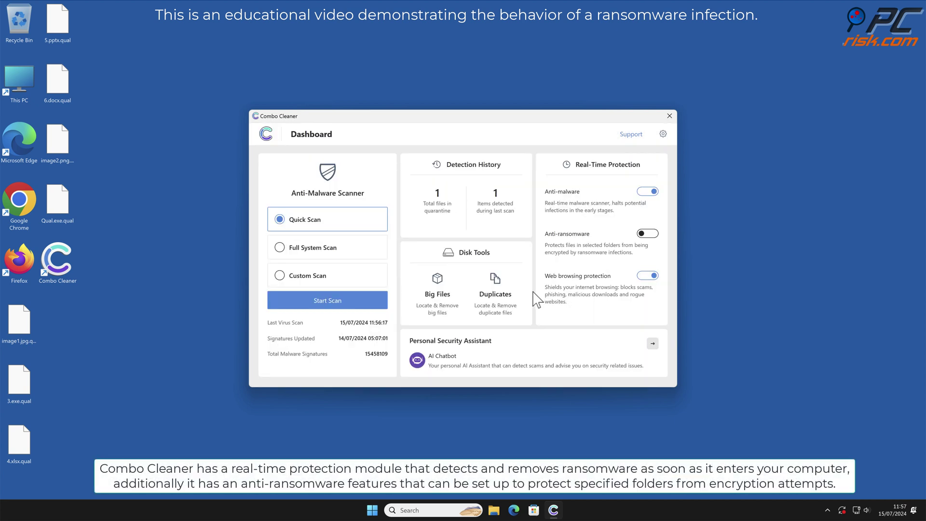
Turn on Anti-ransomware, add the Desktop folder to protection, and return to the Dashboard.
{"action": "left_click", "coordinate": [648, 234]}
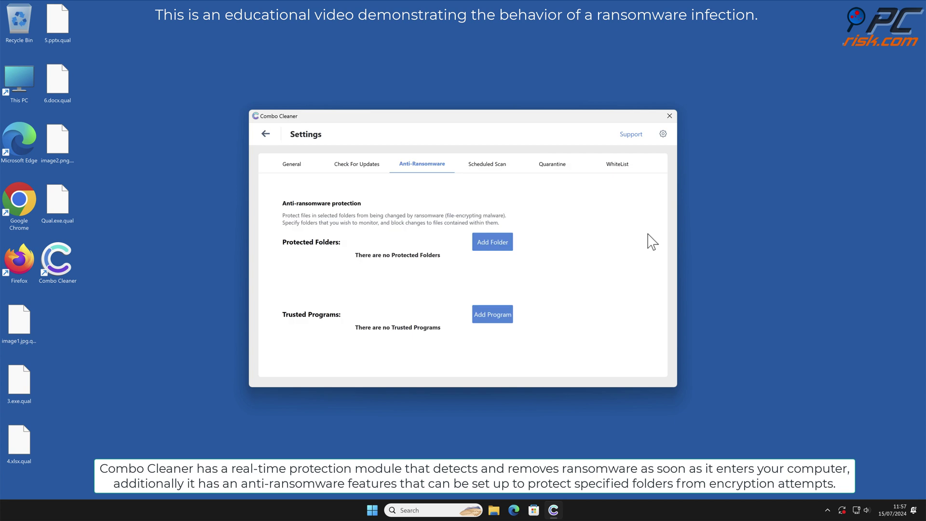
{"action": "left_click", "coordinate": [502, 245]}
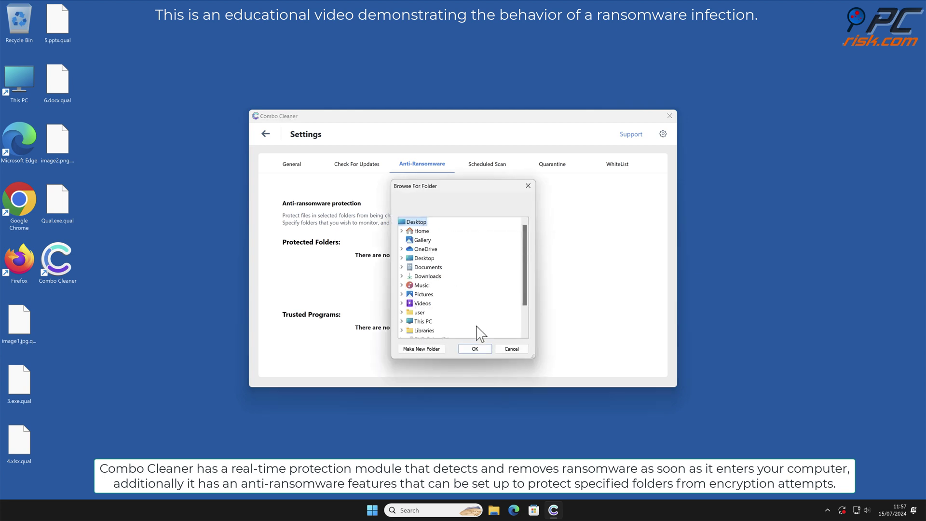
{"action": "left_click", "coordinate": [475, 349]}
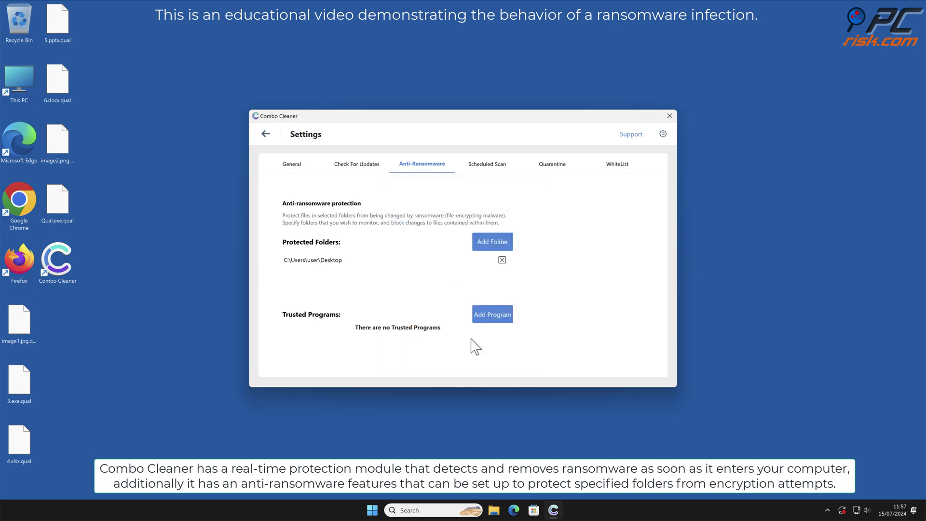
{"action": "left_click", "coordinate": [265, 135]}
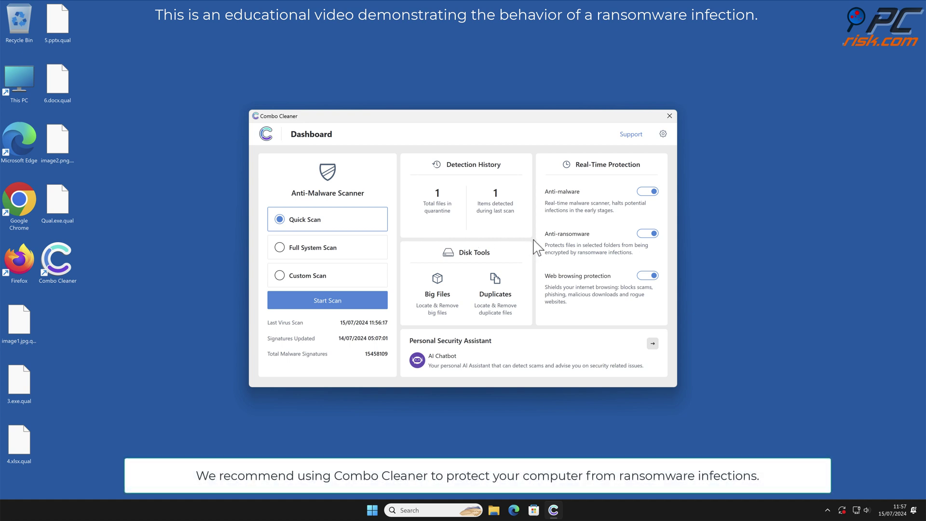
Close the Combo Cleaner window to reveal the desktop.
{"action": "left_click", "coordinate": [670, 115]}
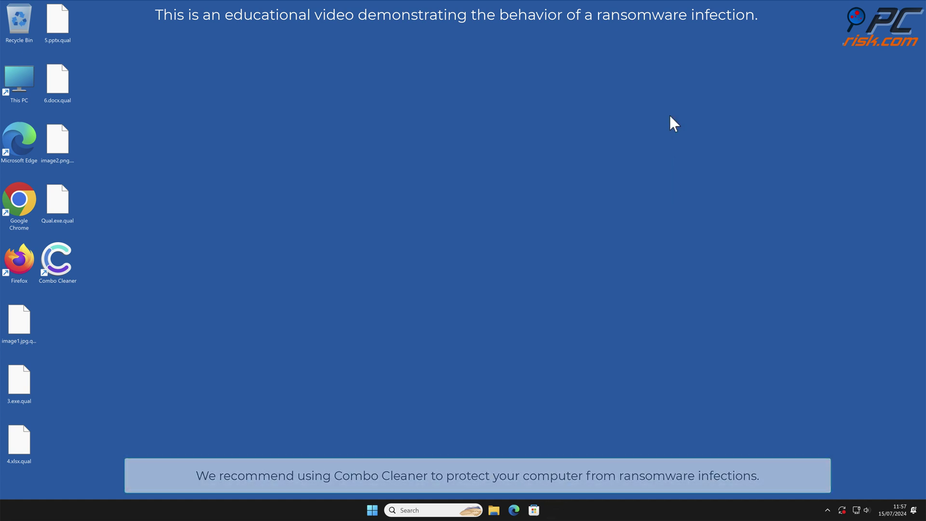